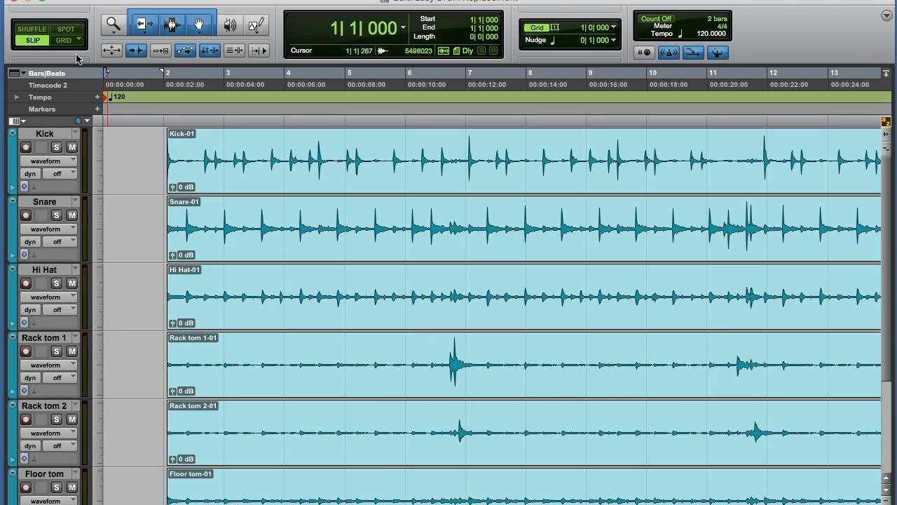
Play back the original drum tracks from the start of the session, and stop playback.
key("space")
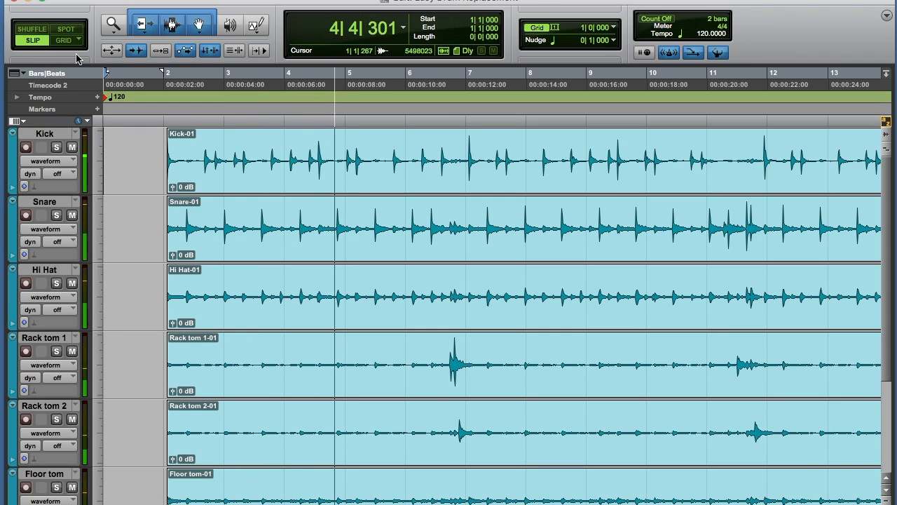
key("space")
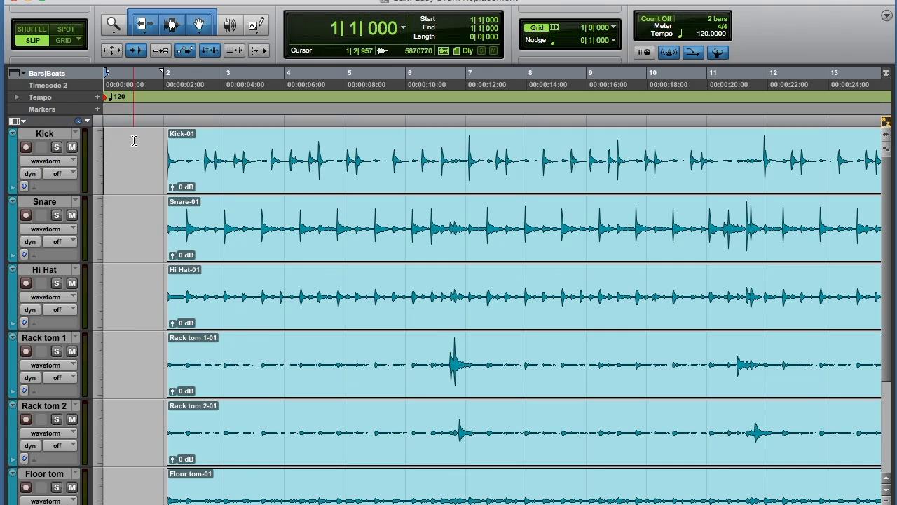
key("space")
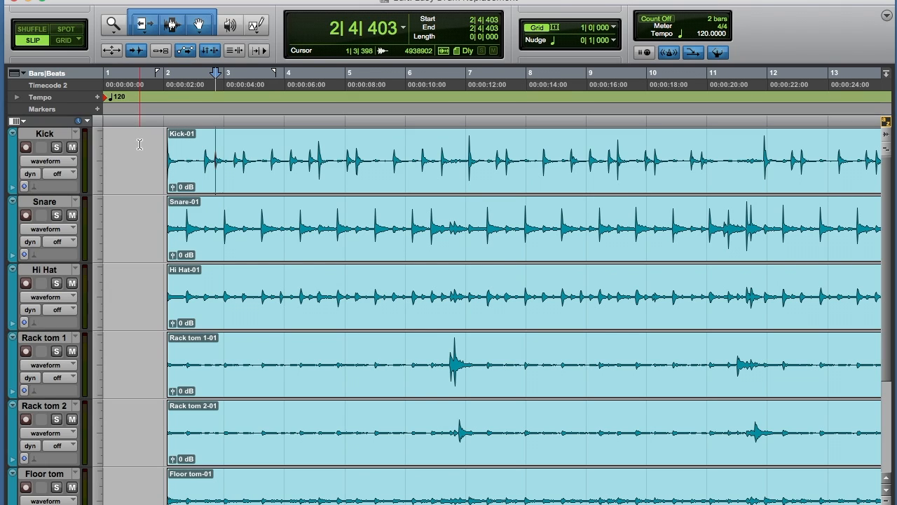
Step the edit cursor through the transients of the Kick clip to check each detected kick hit.
key("alt+Tab")
key("alt+Tab")
key("alt+Tab")
key("alt+Tab")
key("alt+Tab")
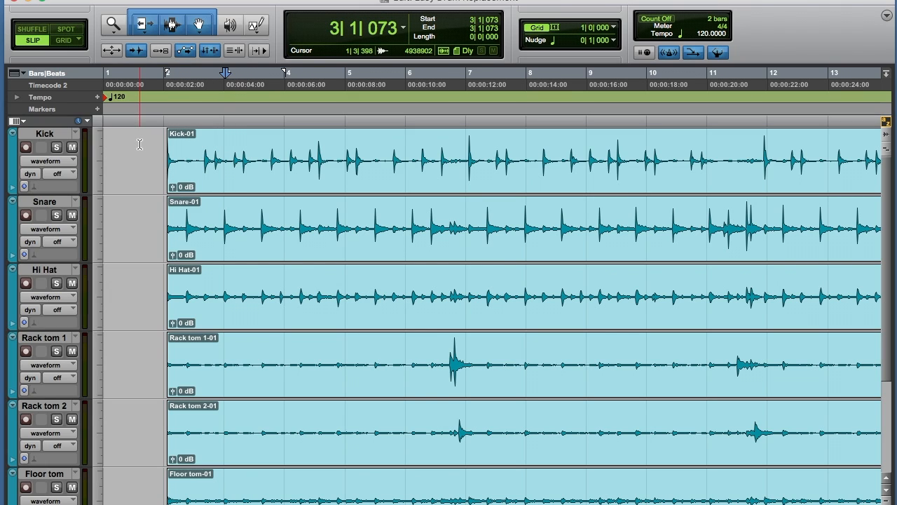
key("alt+Tab")
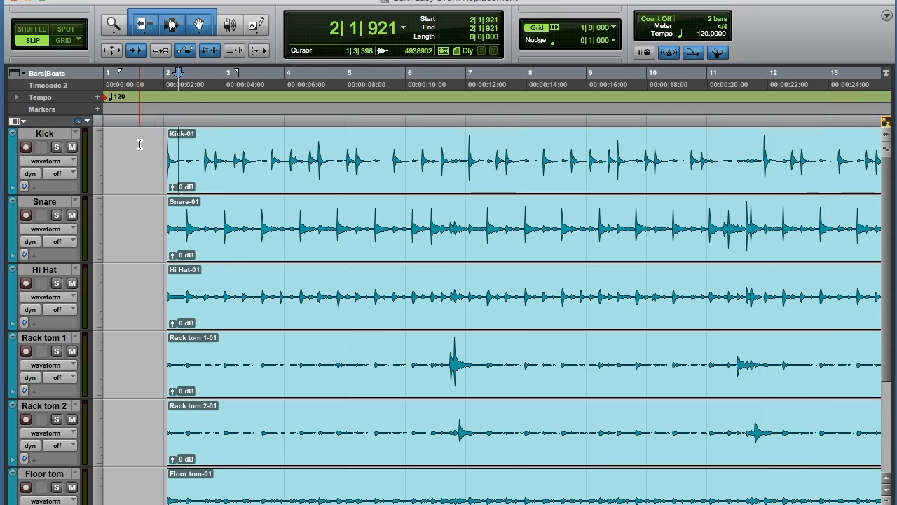
Create one mono audio track directly below the Kick track and name it "Kick Sample".
left_click(46, 137)
key("alt+Tab")
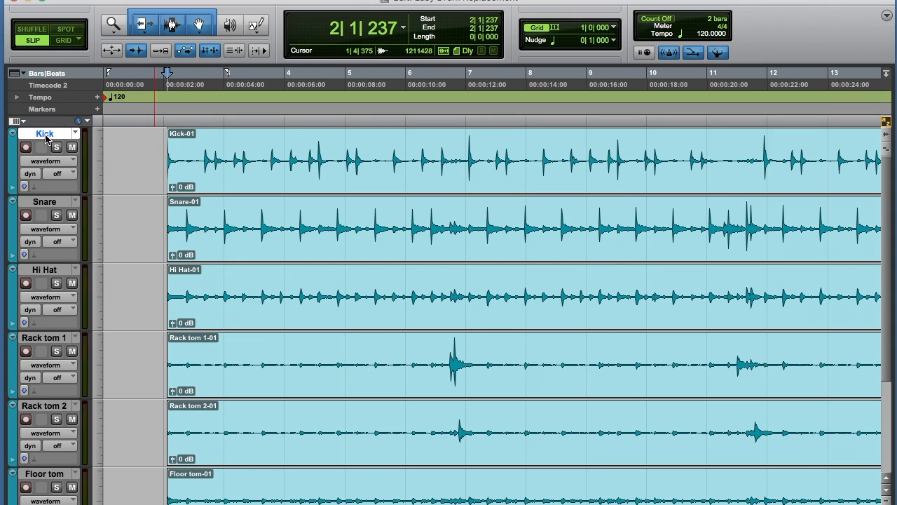
key("super+shift+n")
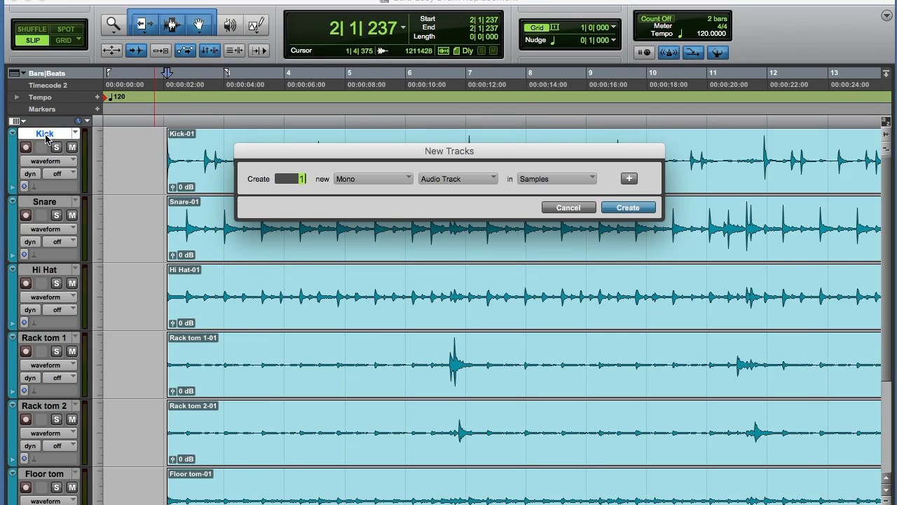
left_click(628, 208)
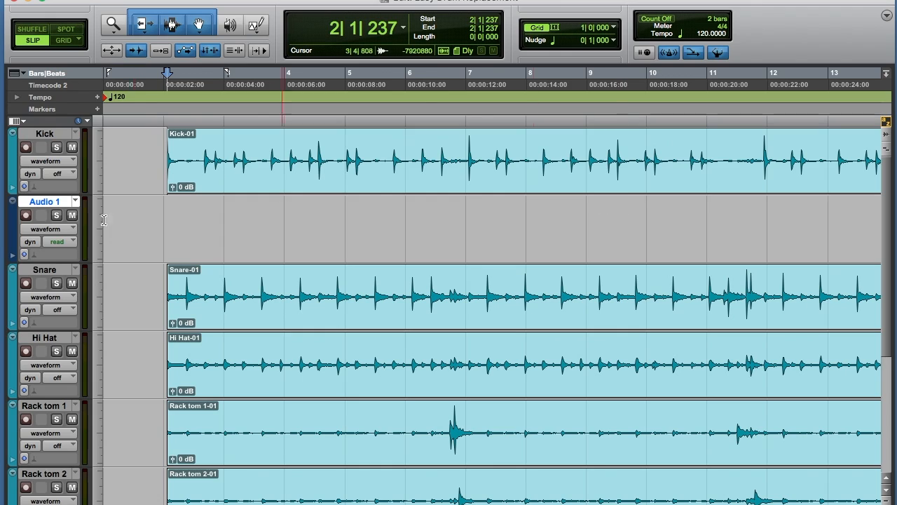
double_click(55, 204)
type("Kick Sample")
key("Return")
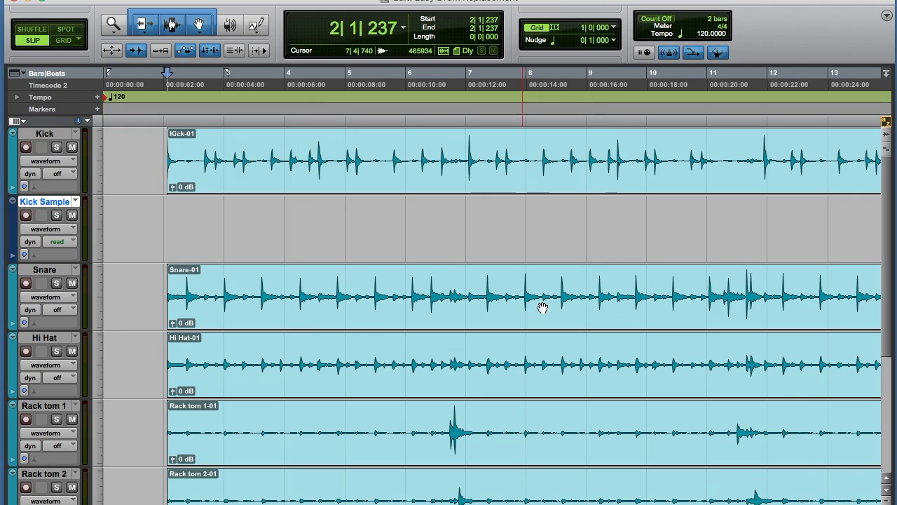
Show the Clips list and import KickSample1.wav and SnareSample3.wav into it from the Drum Samples folder in Finder.
left_click(887, 503)
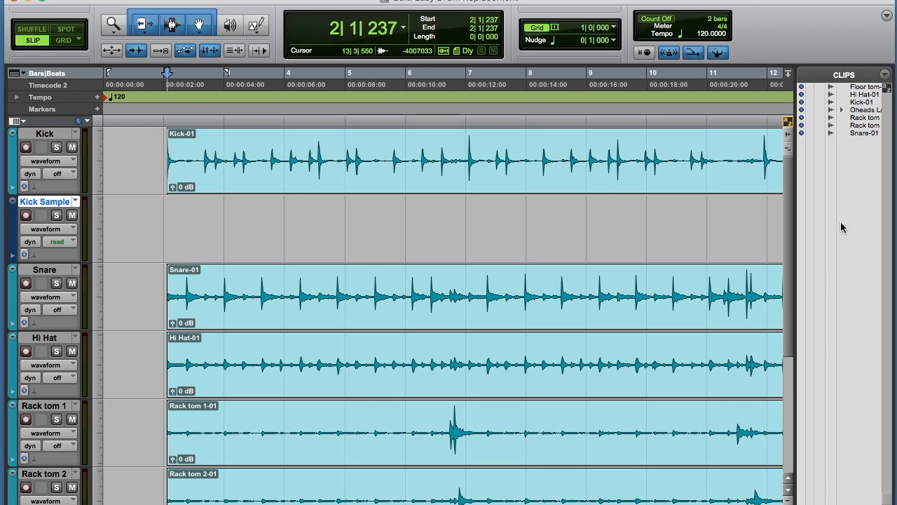
left_click(101, 1)
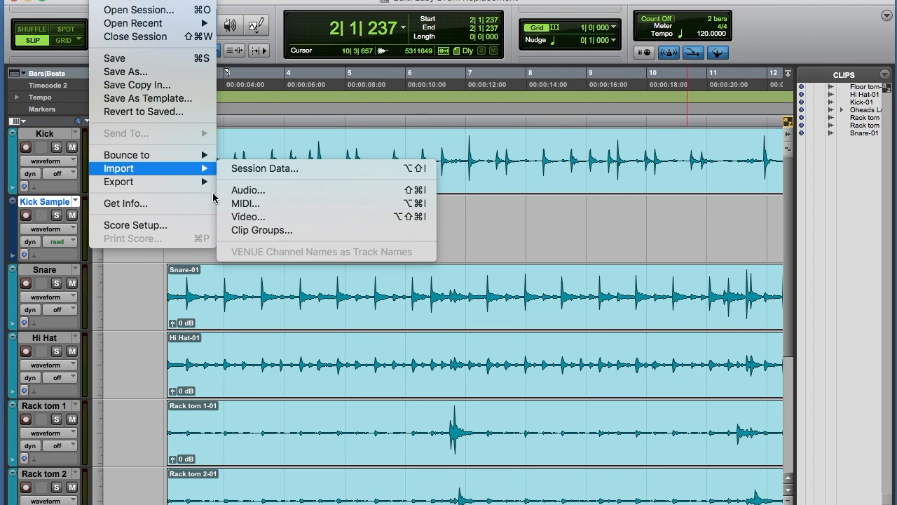
mouse_move(131, 1)
key("super+Tab")
key("super+Tab")
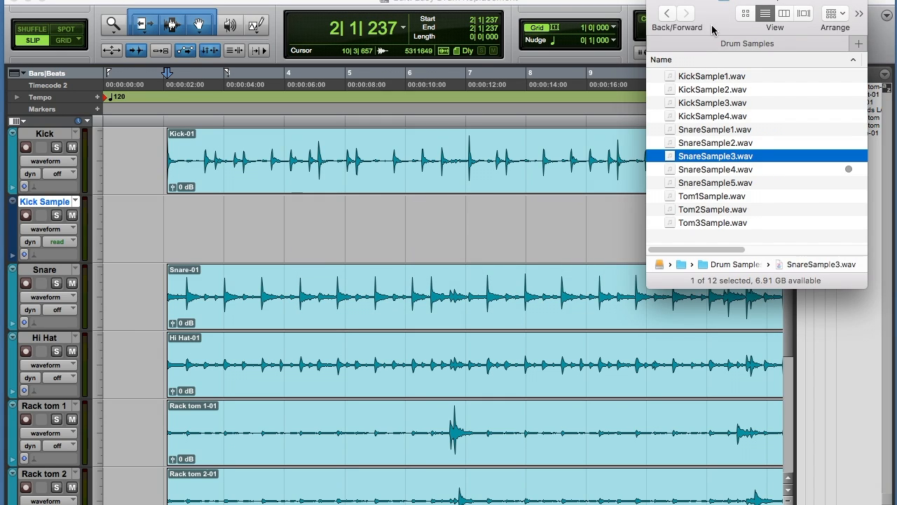
left_click_drag(728, 6, 577, 6)
left_click_drag(517, 76, 860, 211)
key("super+Tab")
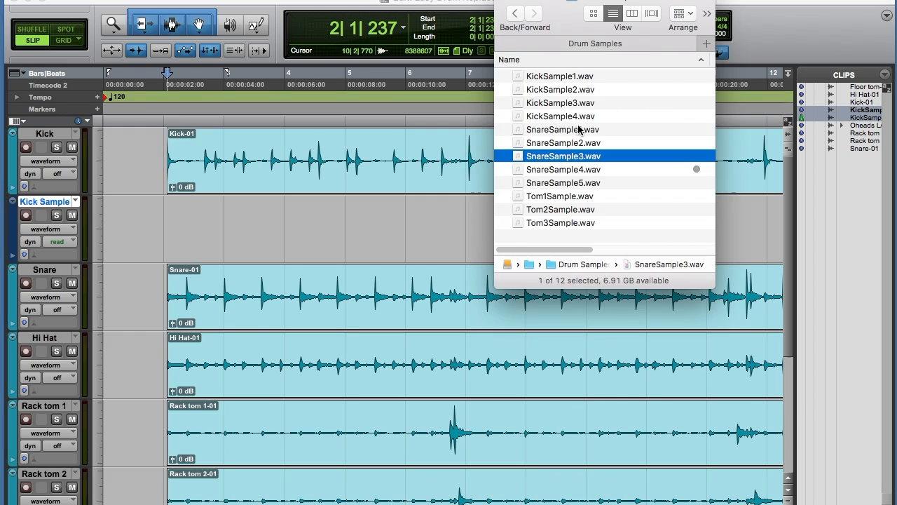
left_click_drag(520, 158, 867, 219)
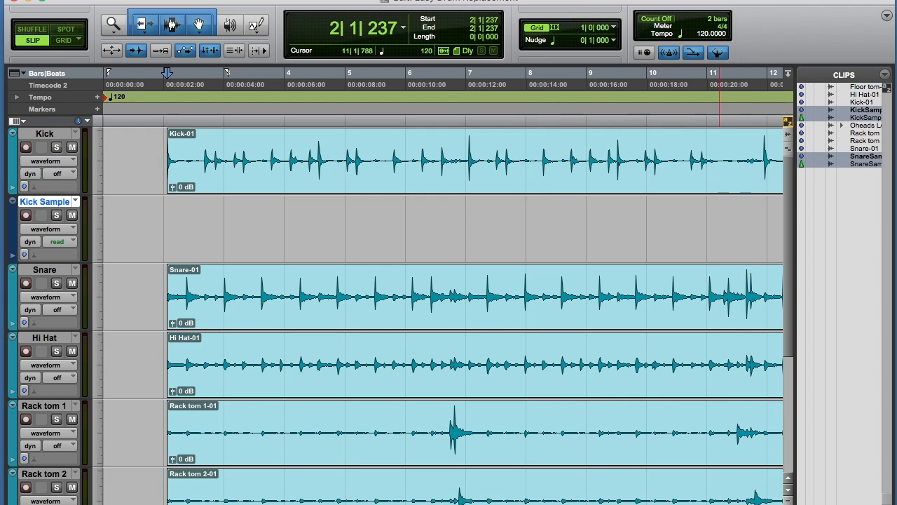
Place the imported kick sample clip near the very start of the Kick Sample track, ahead of the first kick hit.
left_click_drag(866, 110, 109, 250)
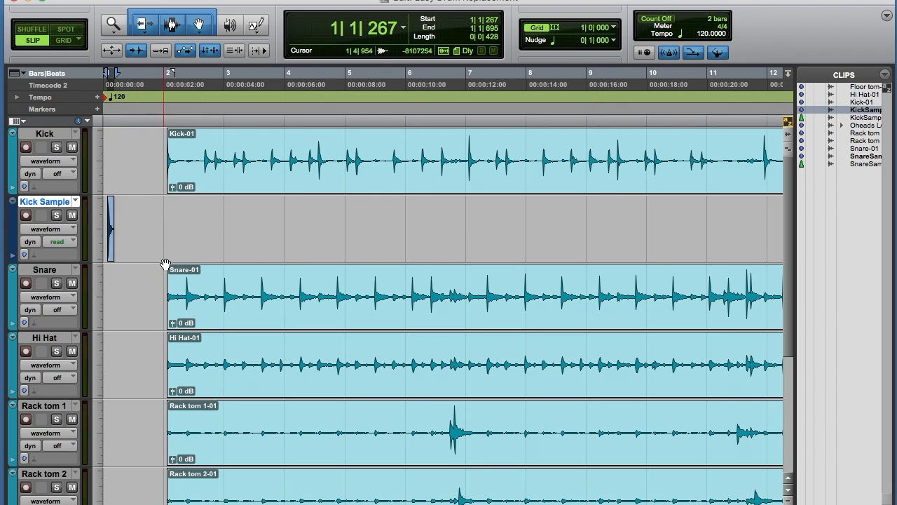
key("super+bracketright")
key("super+bracketright")
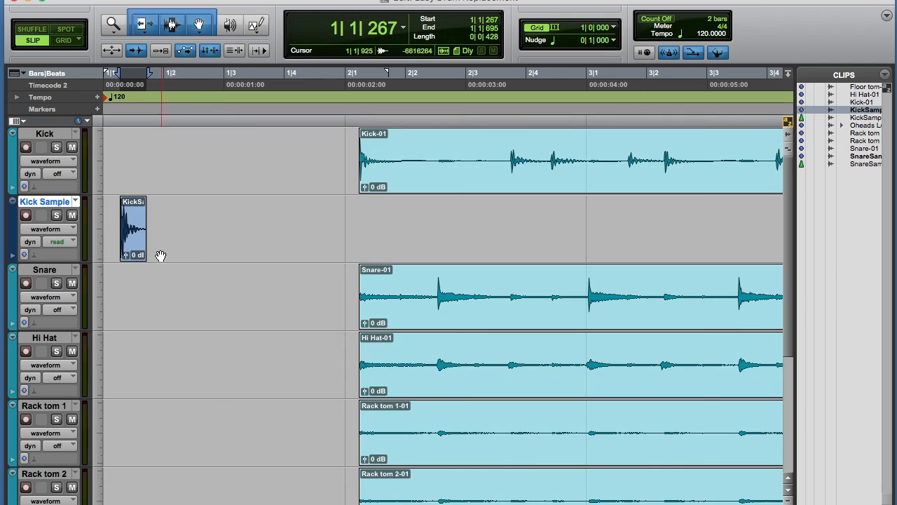
Select the kick sample clip on the Kick Sample track and audition it.
left_click(141, 245)
key("space")
key("space")
key("space")
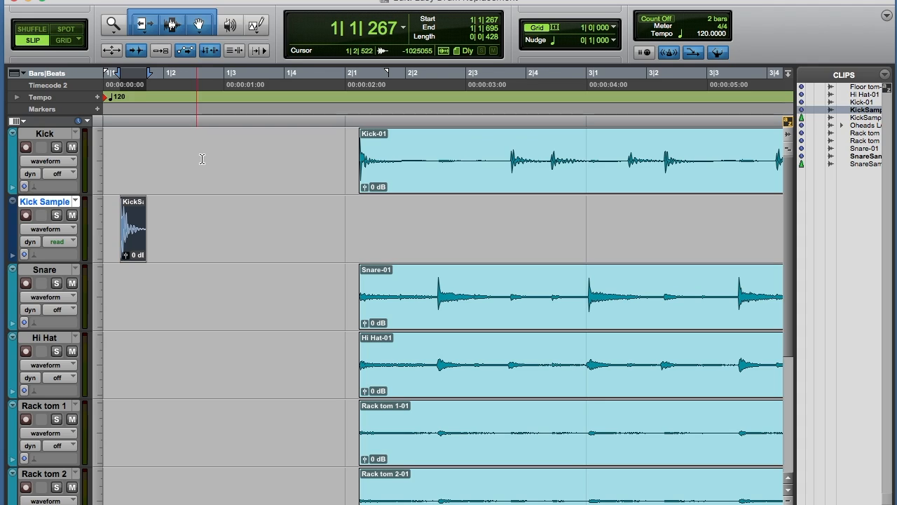
Try to move the kick sample clip along its track by hand, and undo the move.
left_click(292, 150)
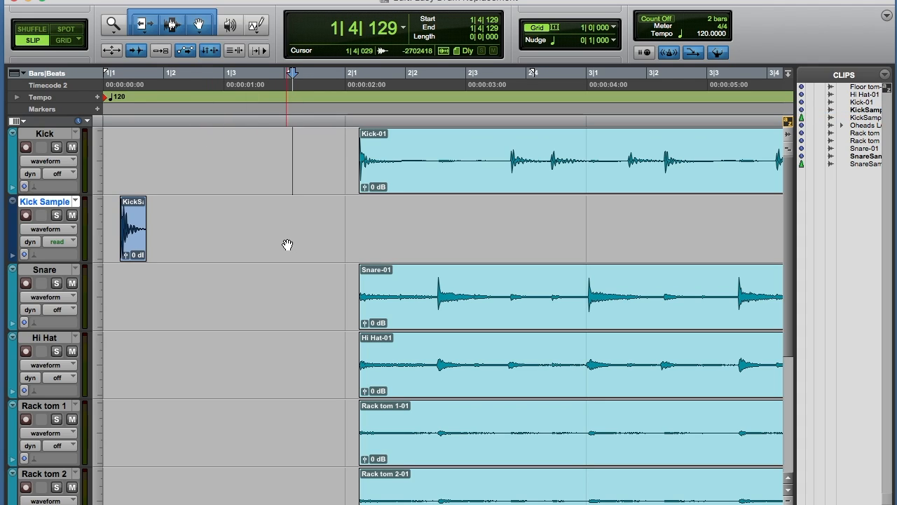
left_click(304, 203)
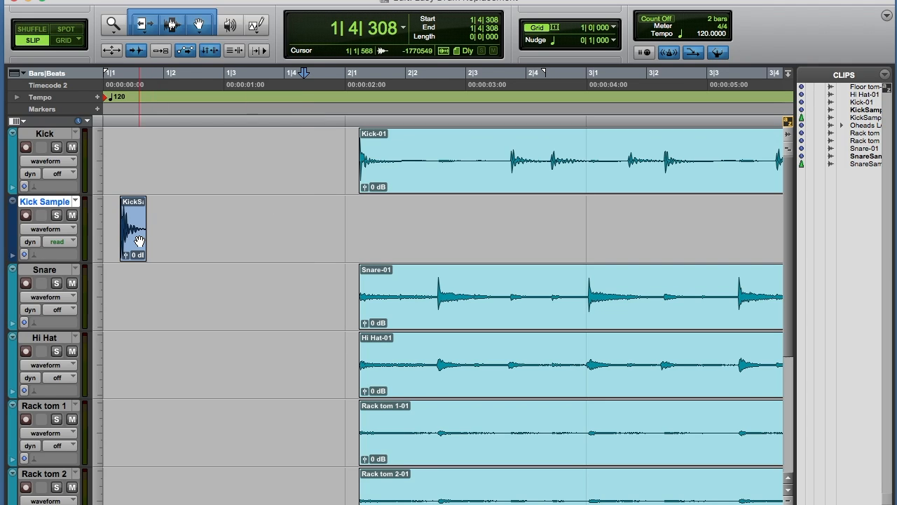
left_click_drag(139, 241, 245, 244)
key("super+z")
key("super+z")
Paste the kick sample onto the Kick Sample track at the first kick transient, 2|1|231, and play back the result.
left_click(299, 147)
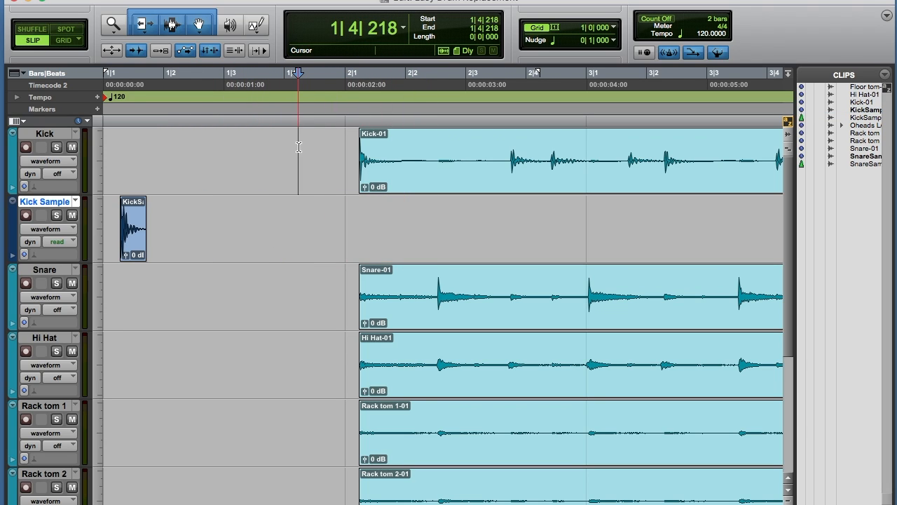
key("Tab")
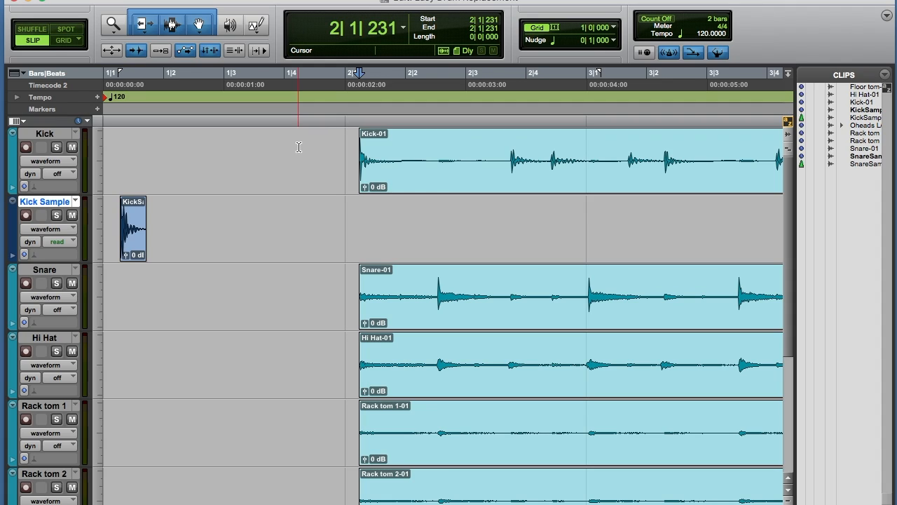
key("super+v")
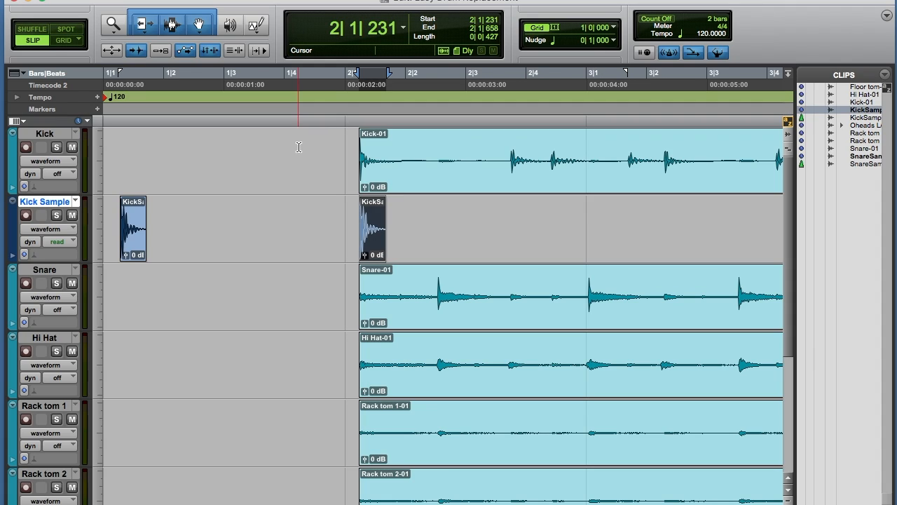
left_click(298, 147)
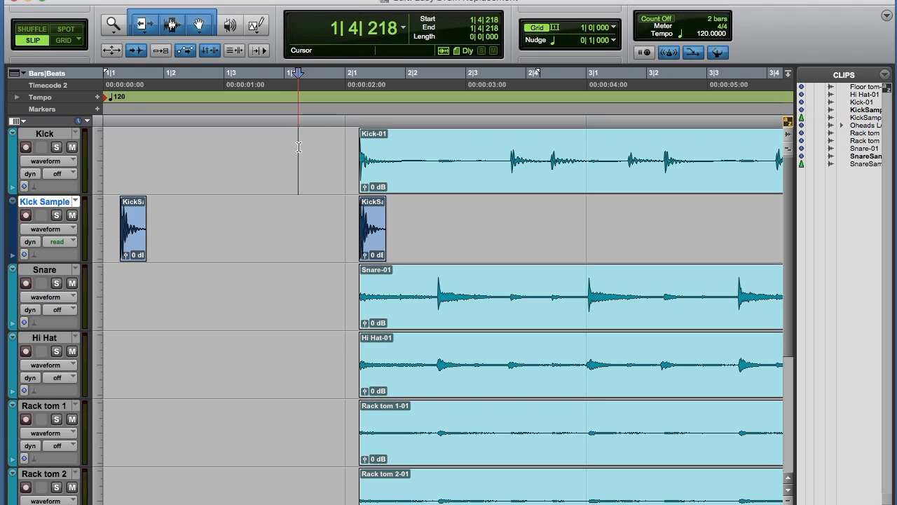
key("space")
key("space")
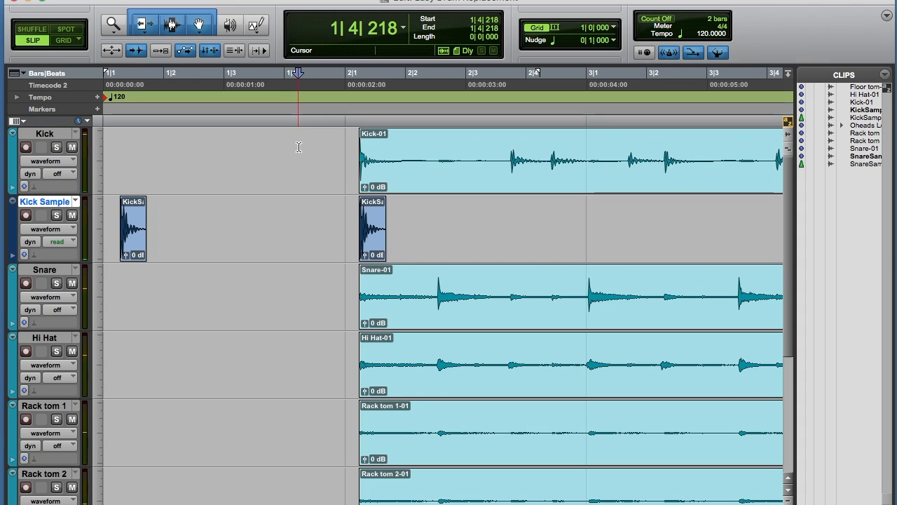
Paste the kick sample onto the Kick Sample track at the second and third kick transients, 2|3|727 and 2|4|403.
left_click(494, 137)
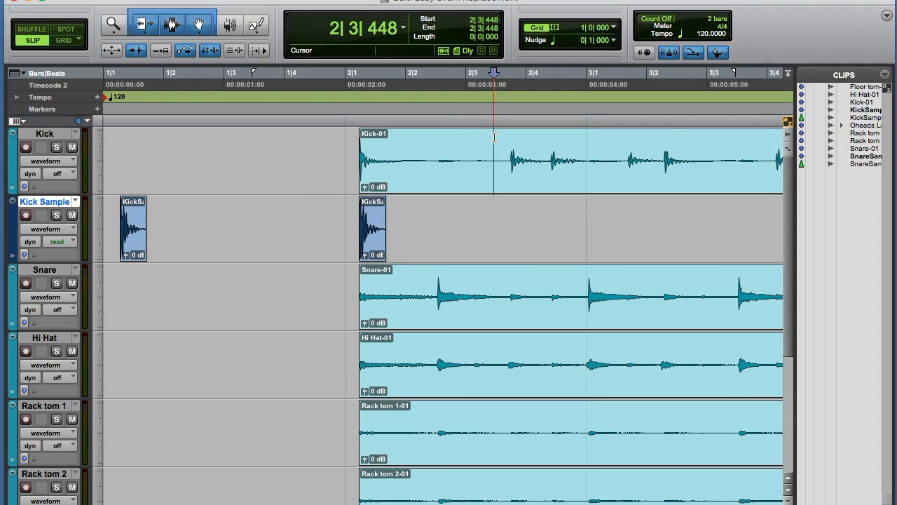
key("Tab")
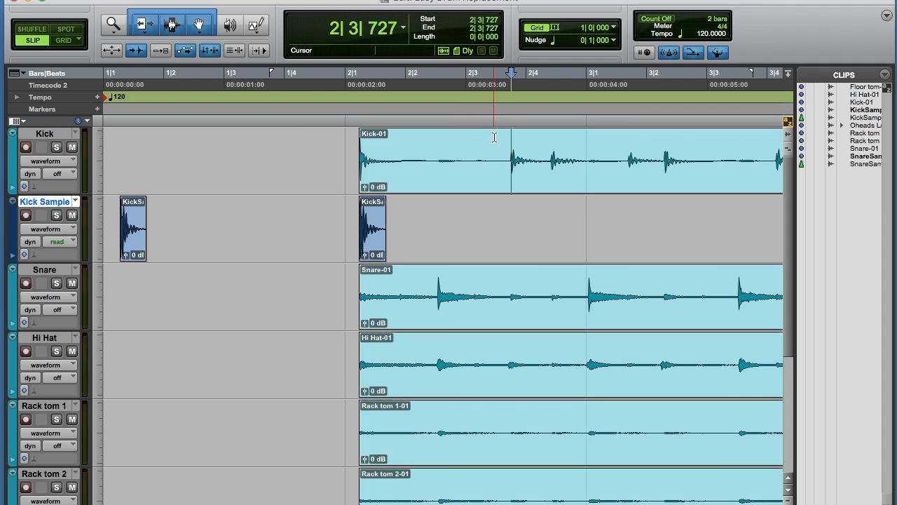
key("semicolon")
key("super+v")
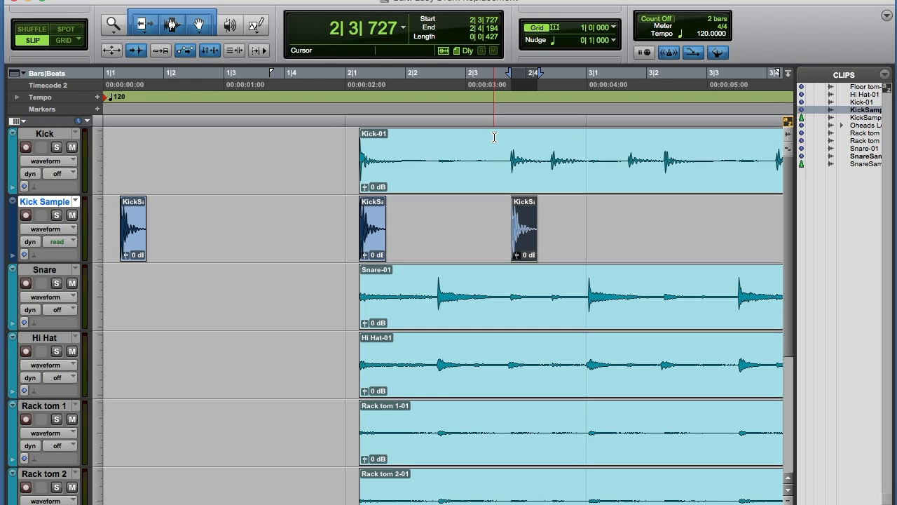
key("p")
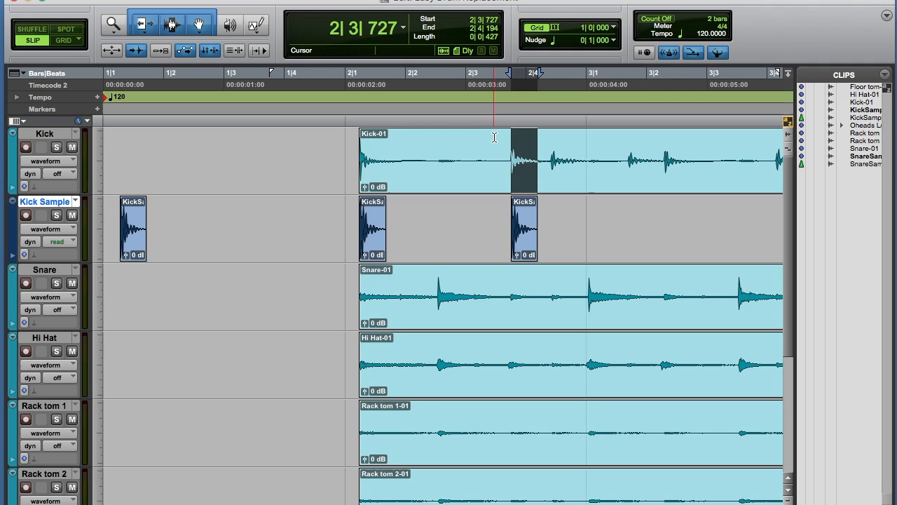
key("Tab")
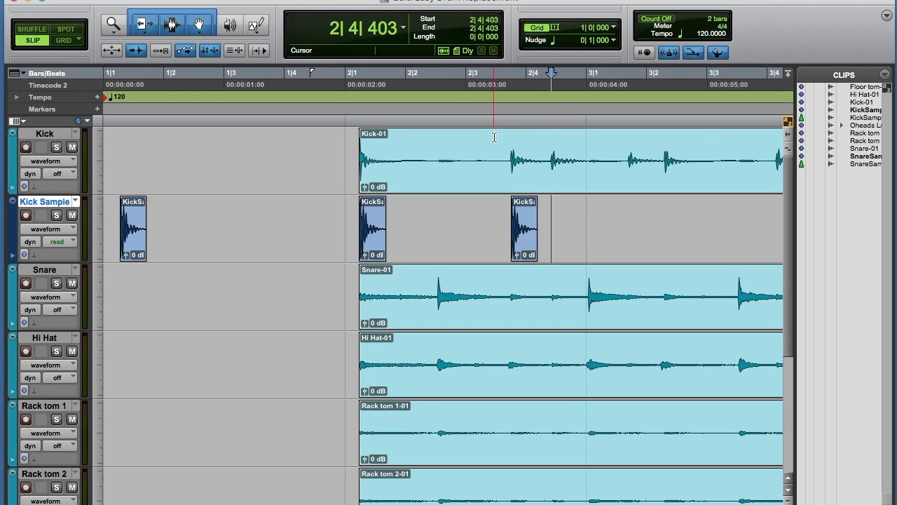
key("super+v")
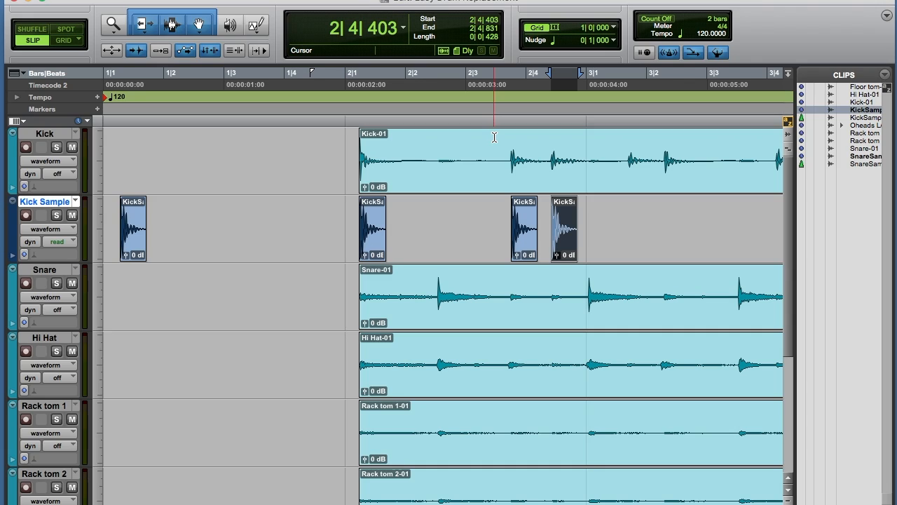
Paste the kick sample onto the Kick Sample track at the fourth and fifth kick transients, 3|1|675 and 3|2|286.
key("p")
key("Tab")
key("Tab")
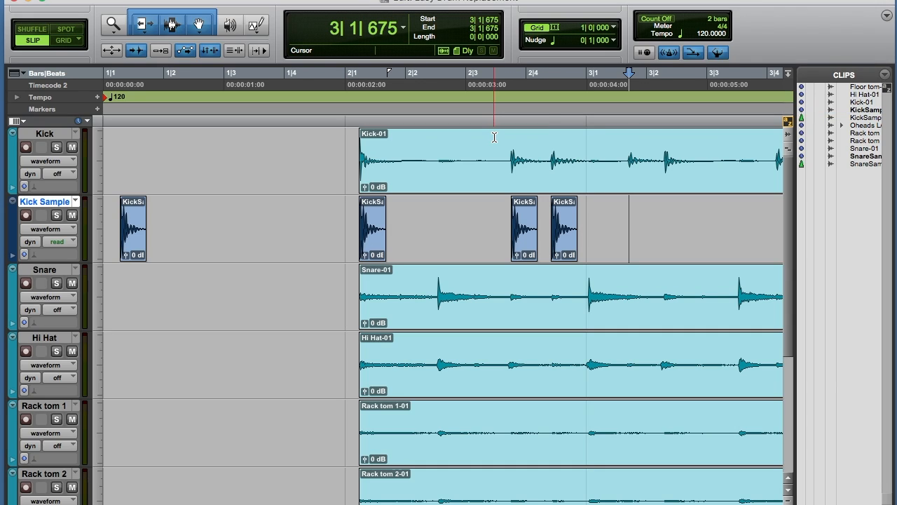
key("super+v")
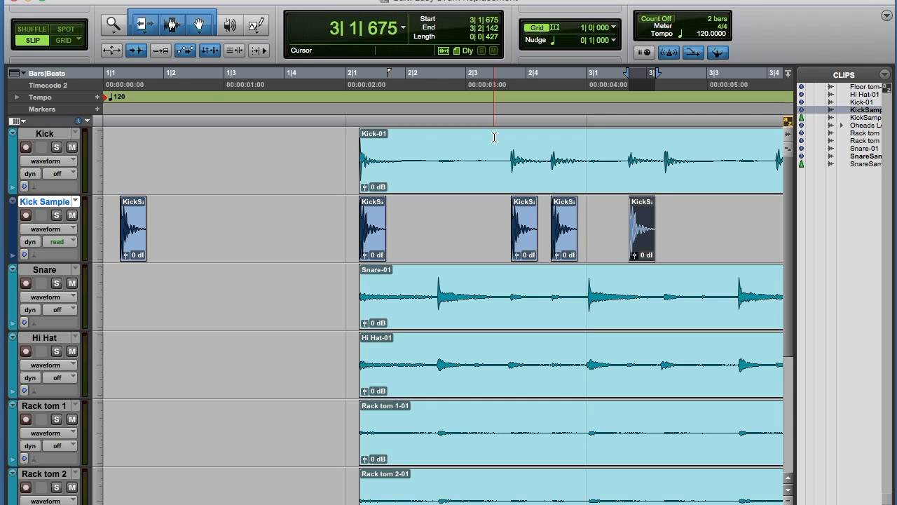
key("p")
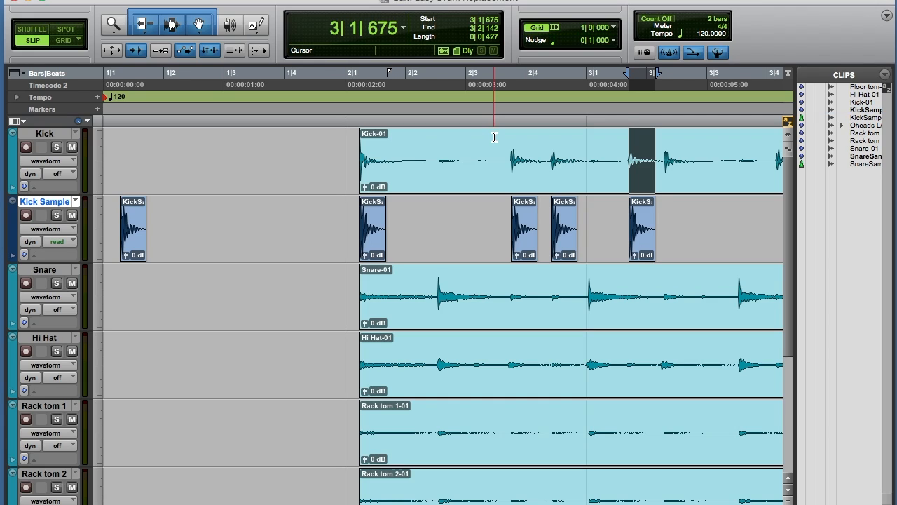
key("Tab")
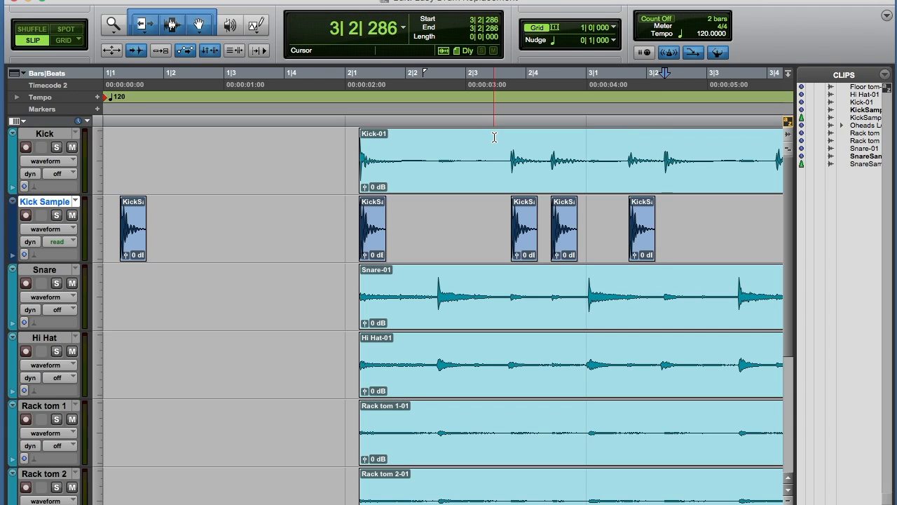
key("super+v")
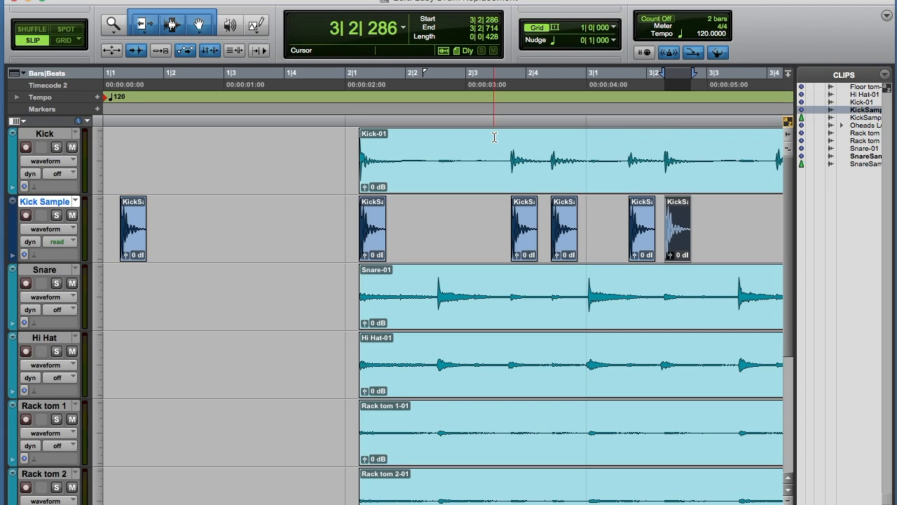
Play back the drums with the pasted kick samples from just before the first kick hit, 1|4|285.
left_click(302, 141)
key("space")
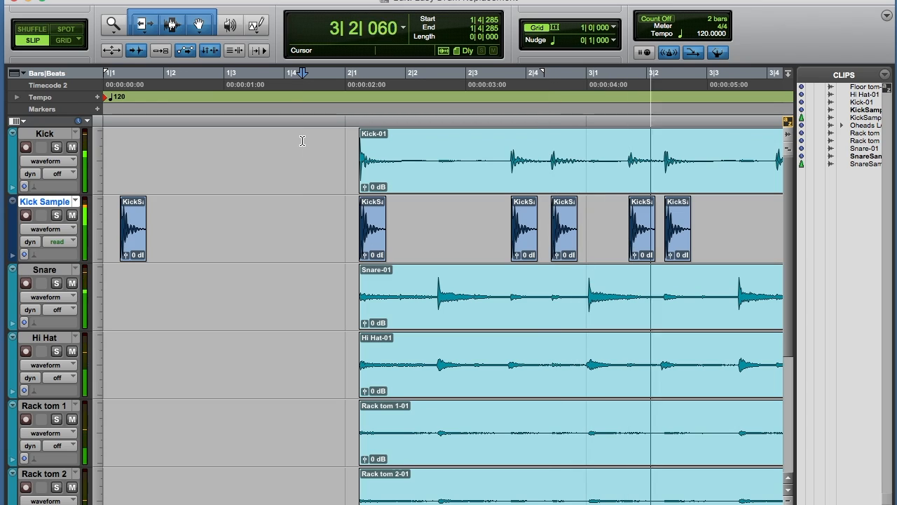
key("space")
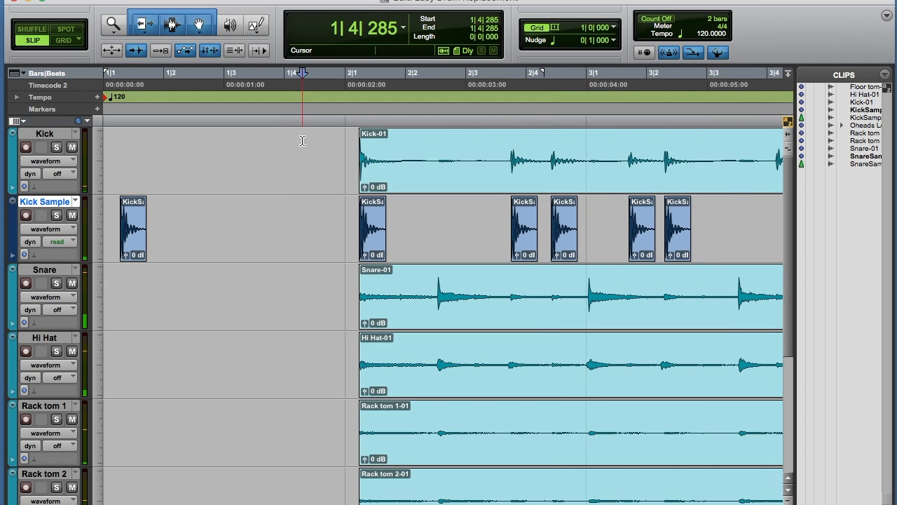
Add a new audio track directly below the Snare track and name it Snare Sample.
left_click(55, 272)
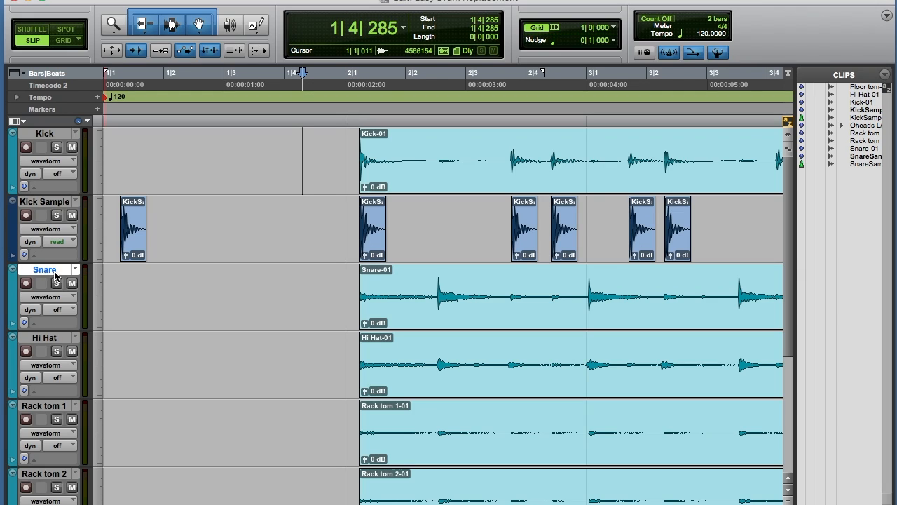
key("super+shift+n")
key("Return")
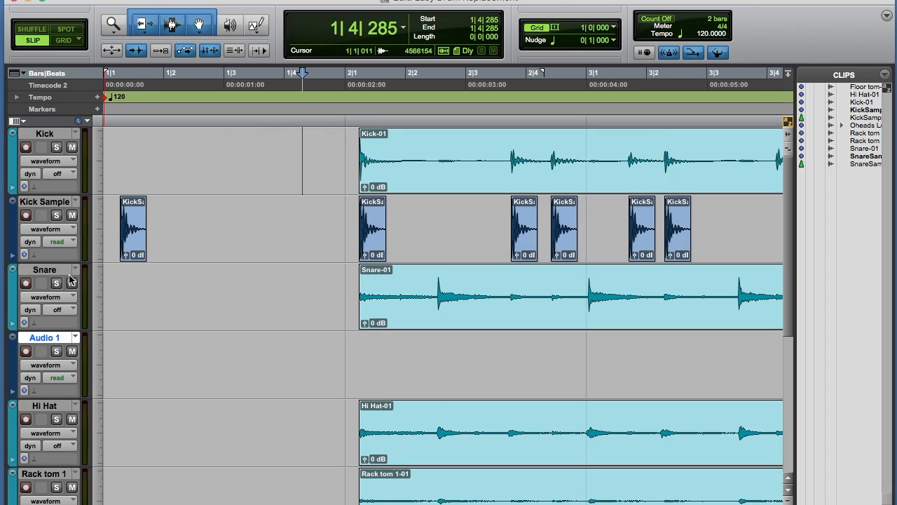
double_click(38, 339)
type("Snare Sample")
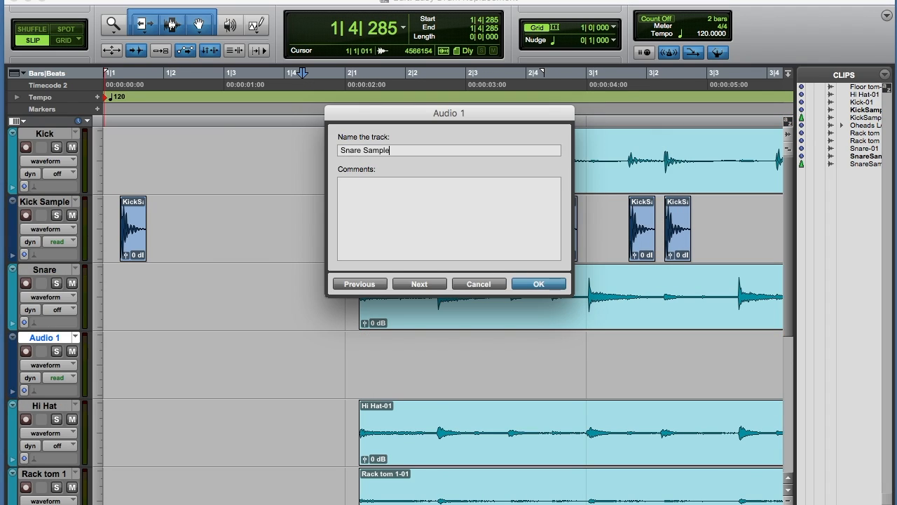
key("Return")
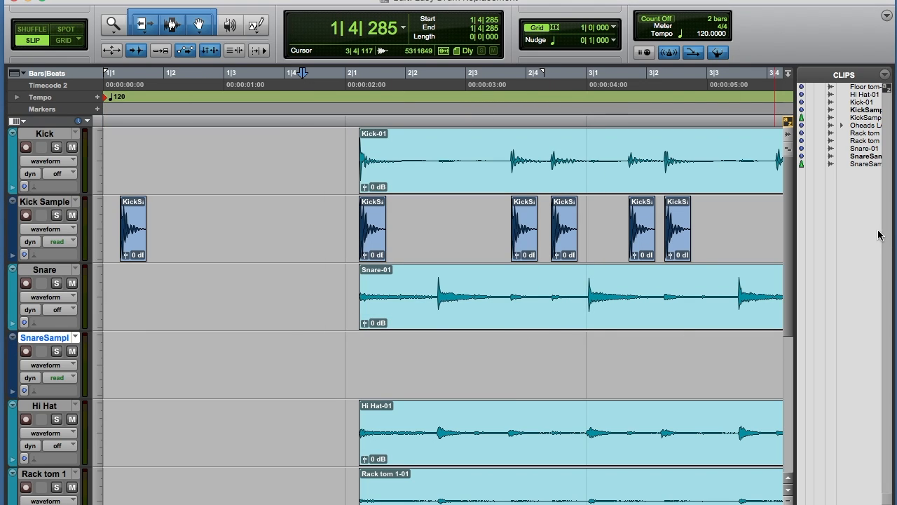
Place the snare sample clip at the start of the Snare Sample track, 1|1|000, and audition it.
left_click_drag(864, 159, 97, 351)
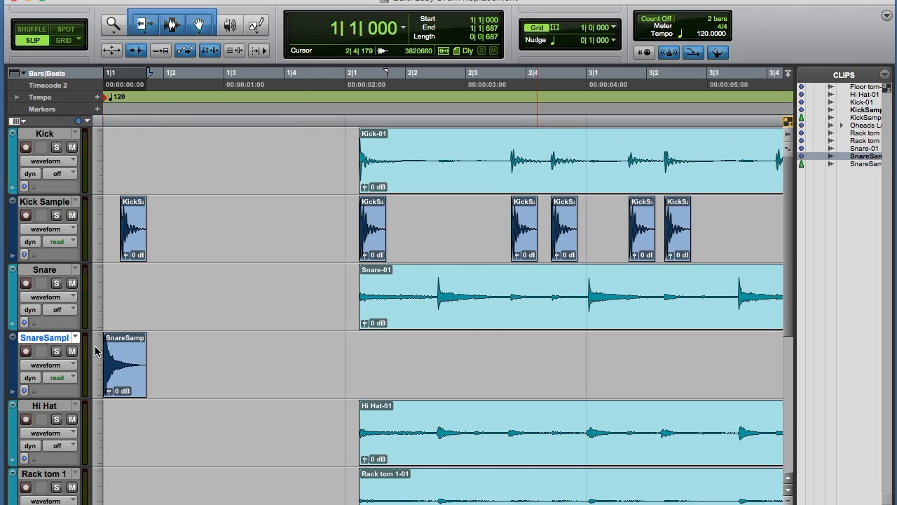
left_click(135, 384)
key("space")
key("space")
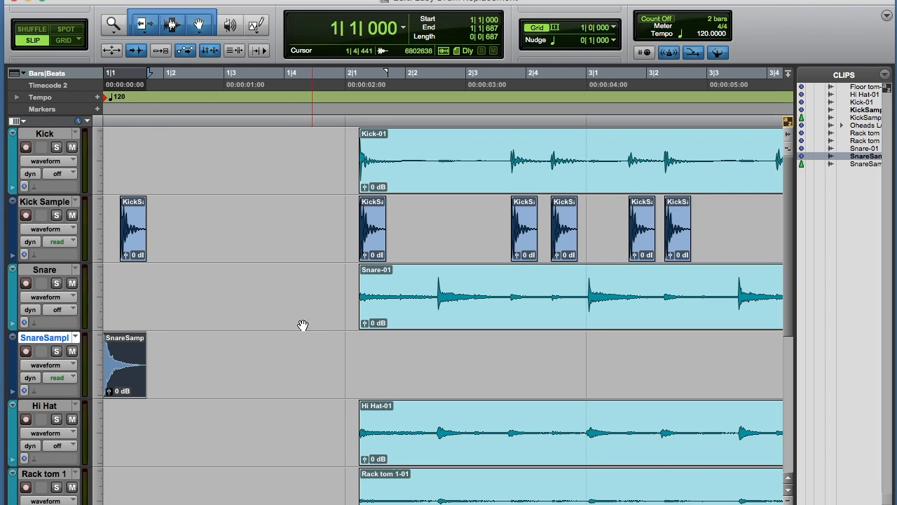
Paste the snare sample onto the Snare Sample track at the first main snare hit, 2|2|529.
left_click(332, 288)
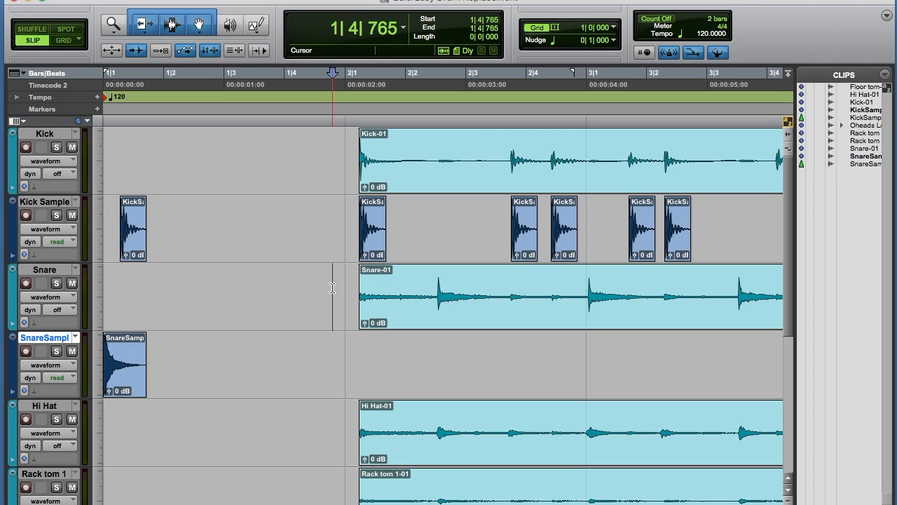
key("space")
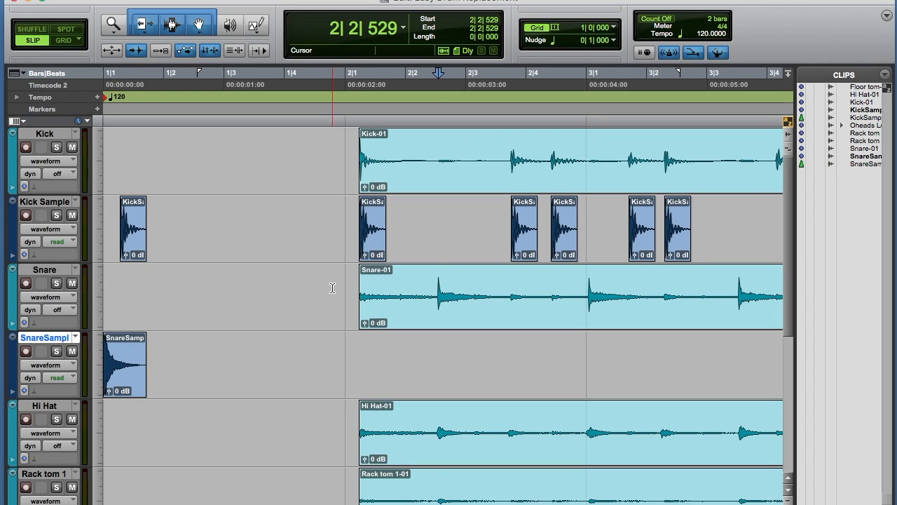
key("semicolon")
key("ctrl+v")
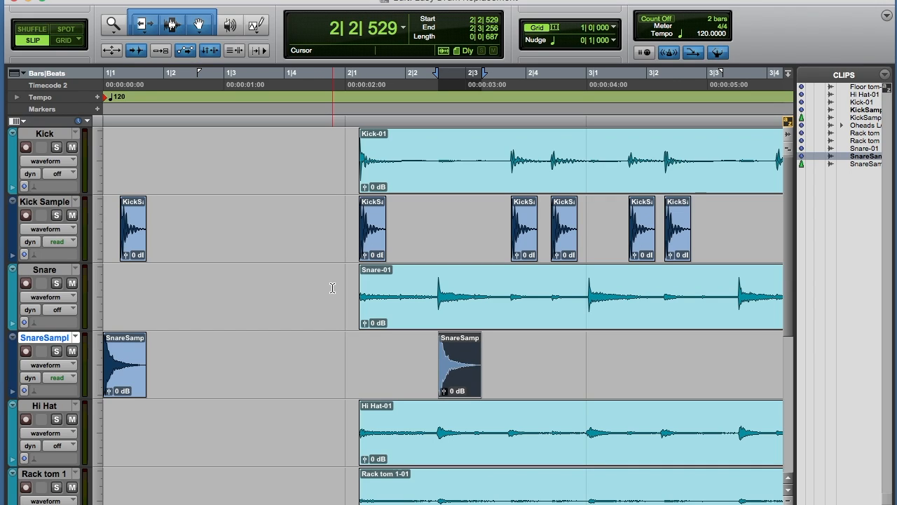
Find the second main snare hit on the Snare track and paste the snare sample below it at 3|1|046.
key("p")
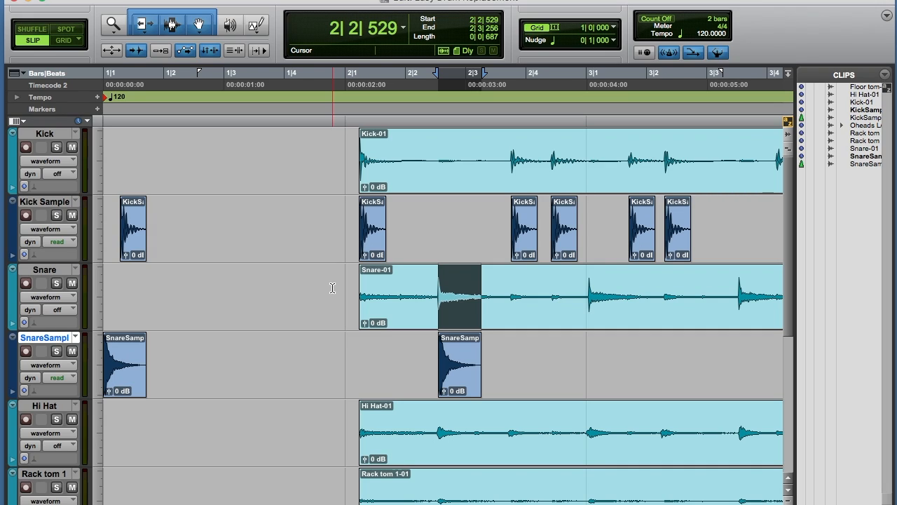
key("Tab")
key("Tab")
key("Tab")
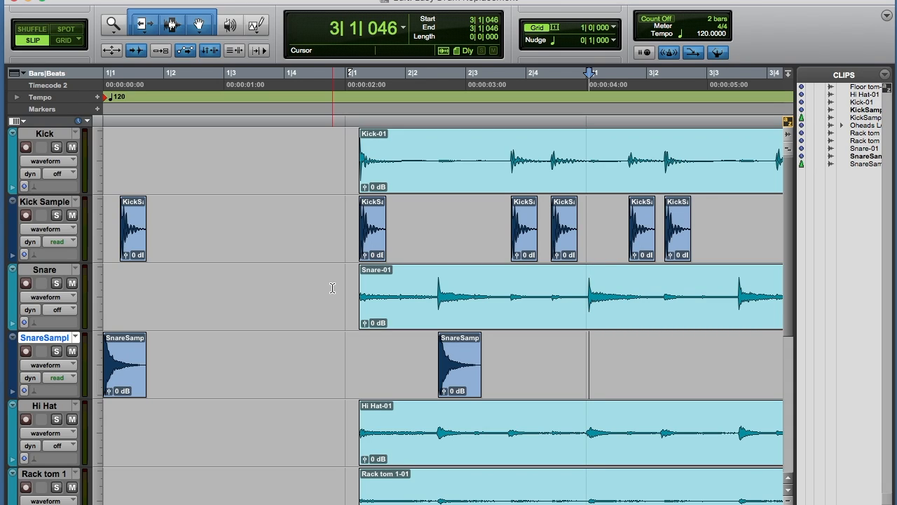
key("super+v")
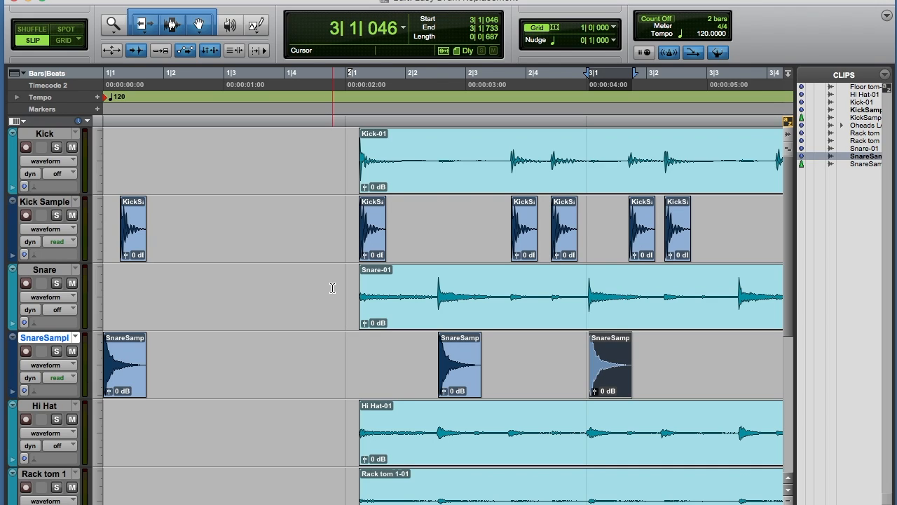
Find the third main snare hit on the Snare track and paste the snare sample below it at 3|3|512.
key("p")
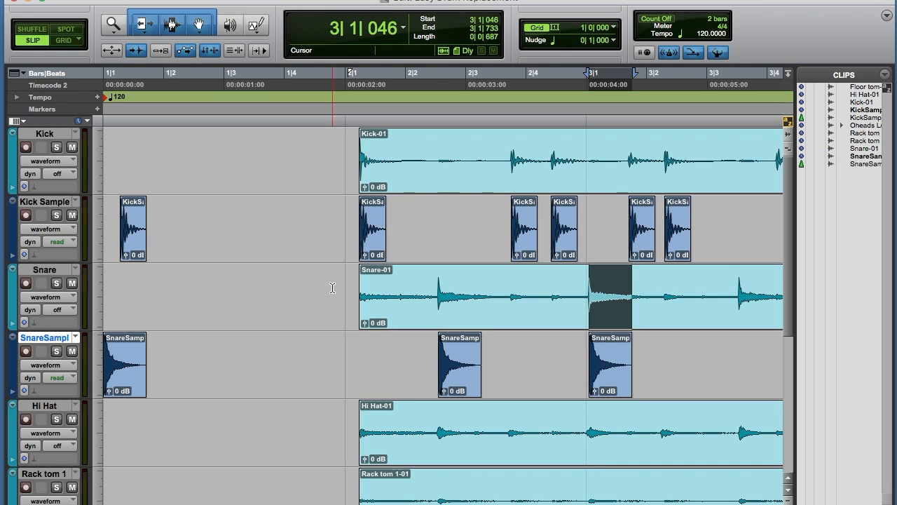
key("Tab")
key("Tab")
key("Tab")
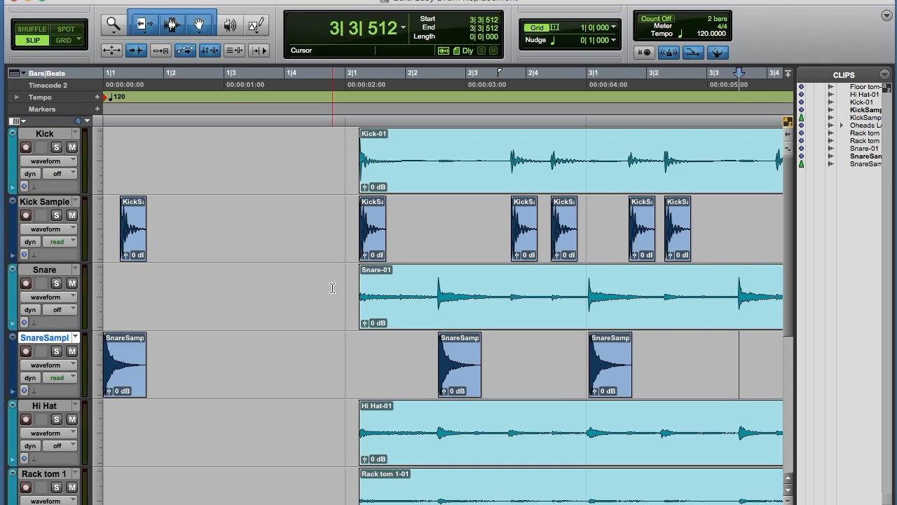
key("semicolon")
key("ctrl+v")
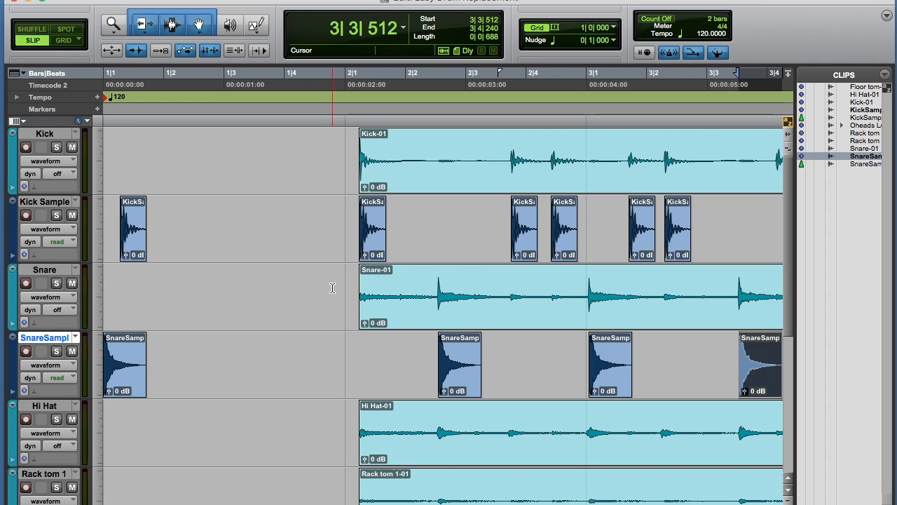
Play back the drums with the kick and snare samples from 1|3|844.
left_click(278, 127)
key("space")
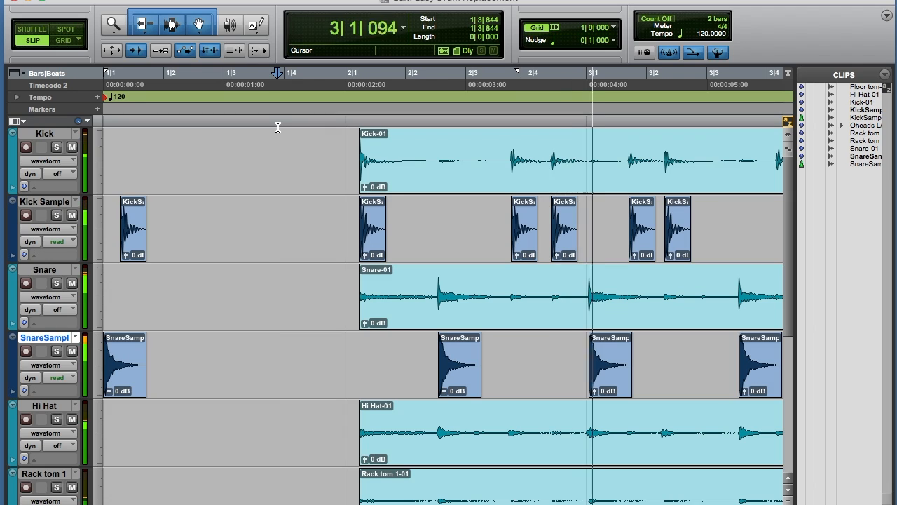
key("space")
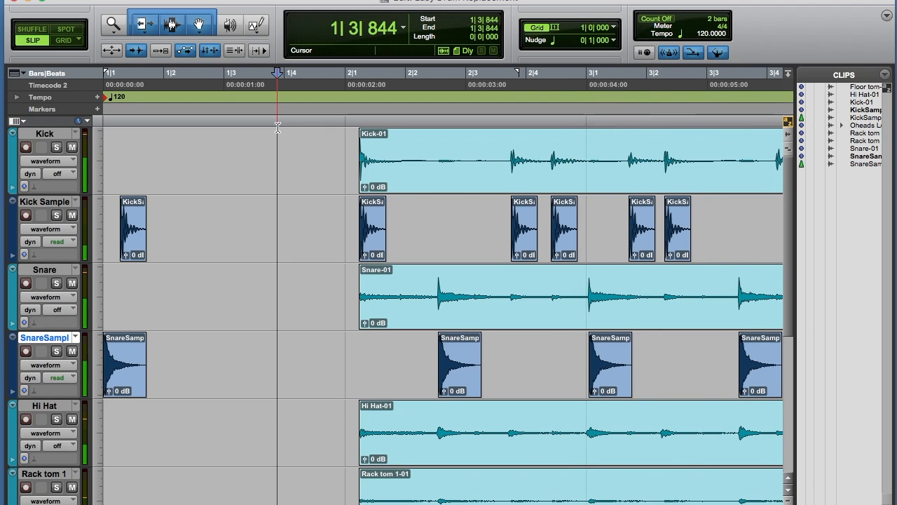
Move the snare sample clip under the third main snare hit earlier along its track, to 3|3|144.
scroll(278, 127, "right", 2)
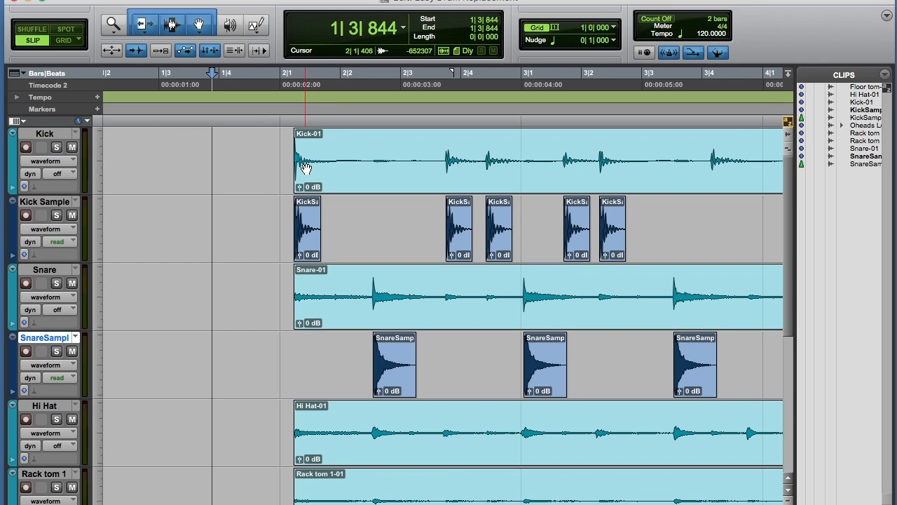
left_click(712, 379)
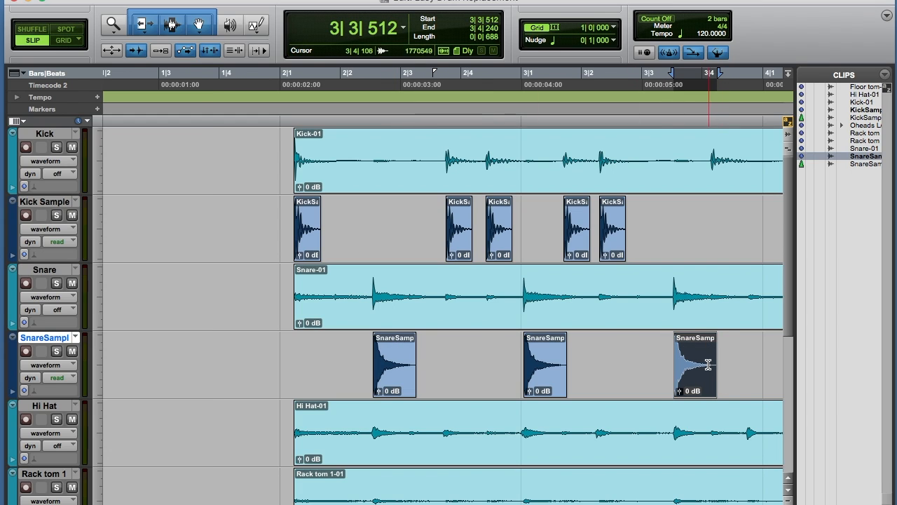
left_click_drag(709, 377, 685, 379)
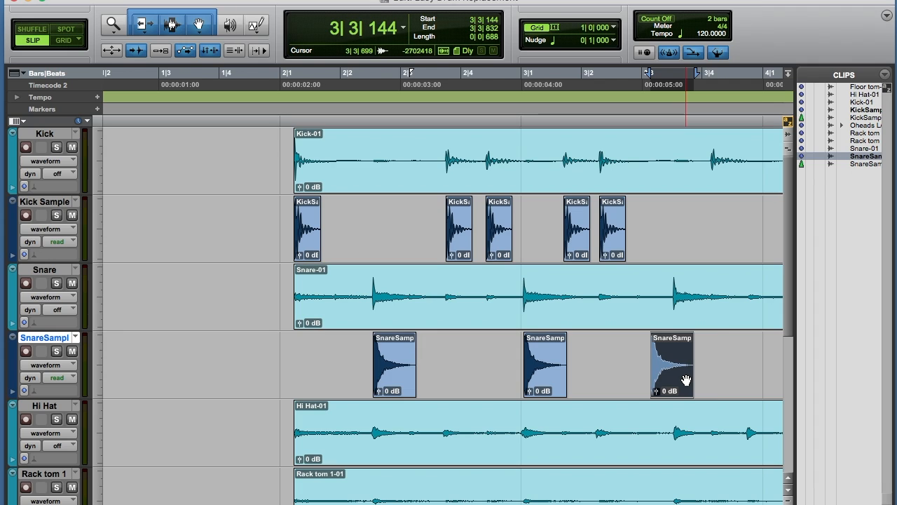